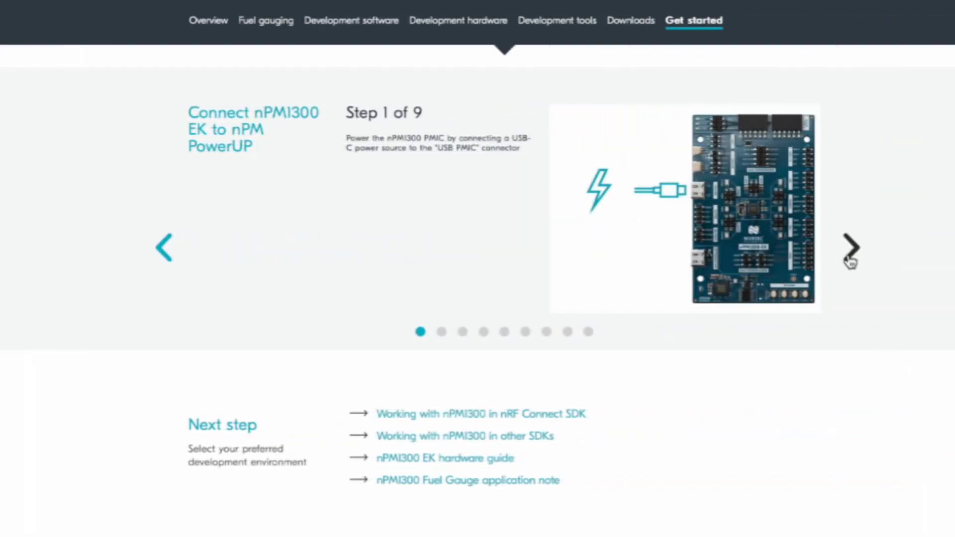
Step: Advance the Get started carousel from Step 1 through Step 9, covering PC connection, nRF Connect, PowerUP and charging
left_click(836, 260)
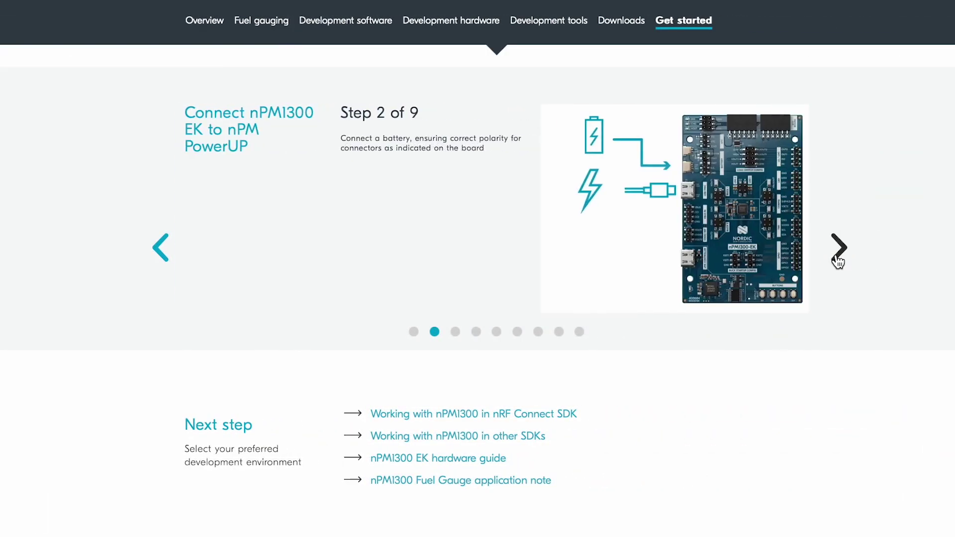
left_click(837, 260)
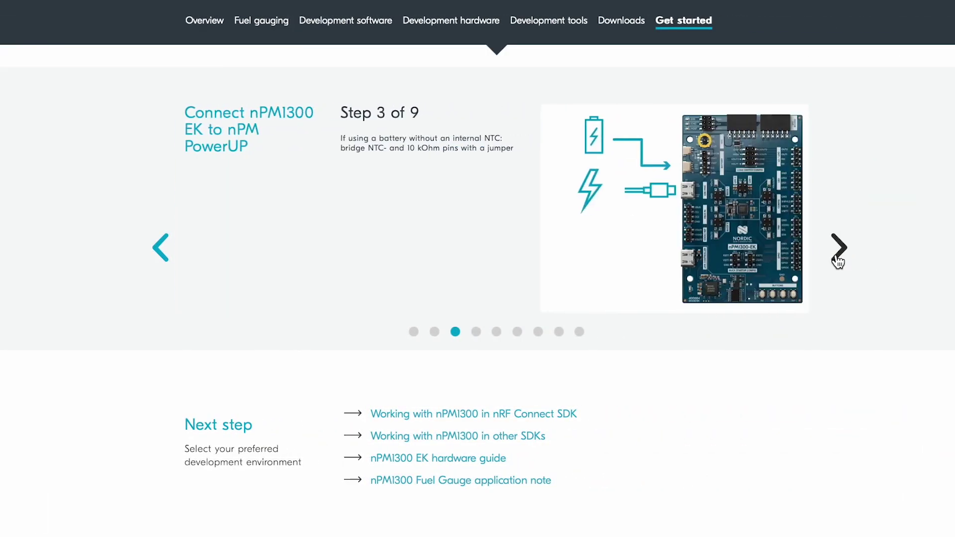
left_click(837, 259)
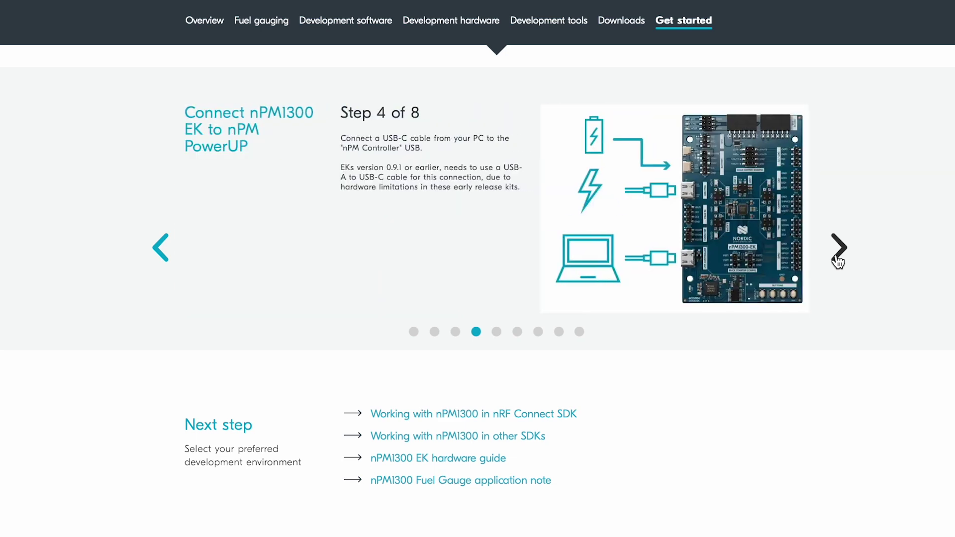
left_click(838, 260)
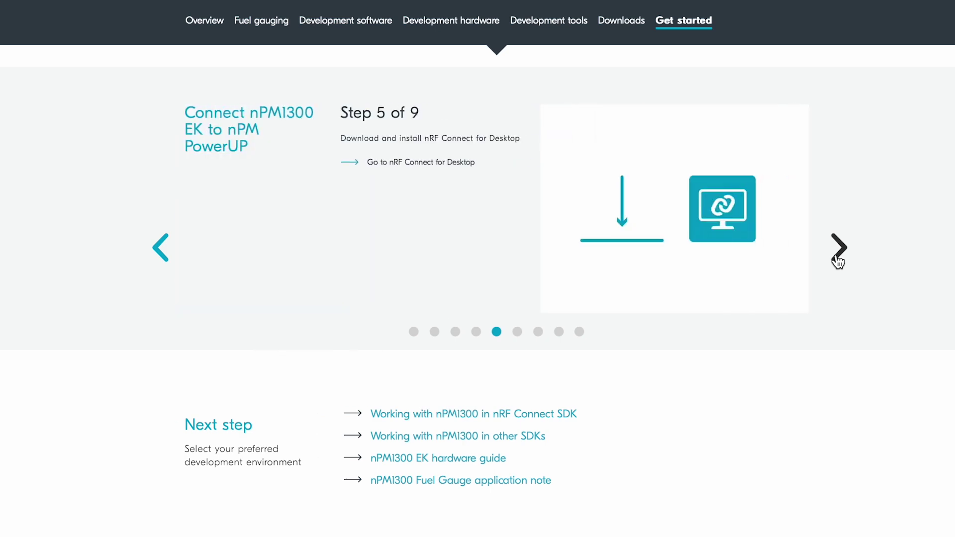
left_click(837, 260)
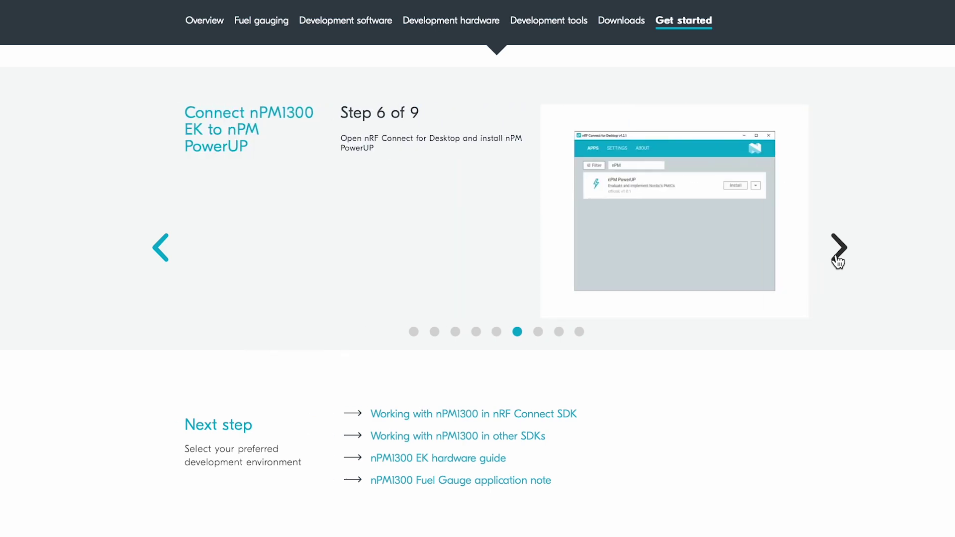
left_click(837, 260)
left_click(837, 259)
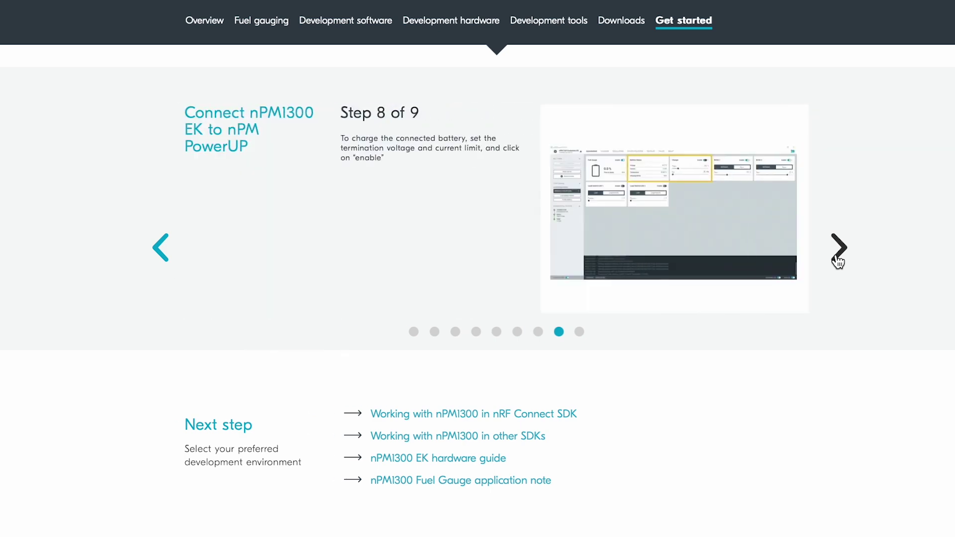
left_click(837, 260)
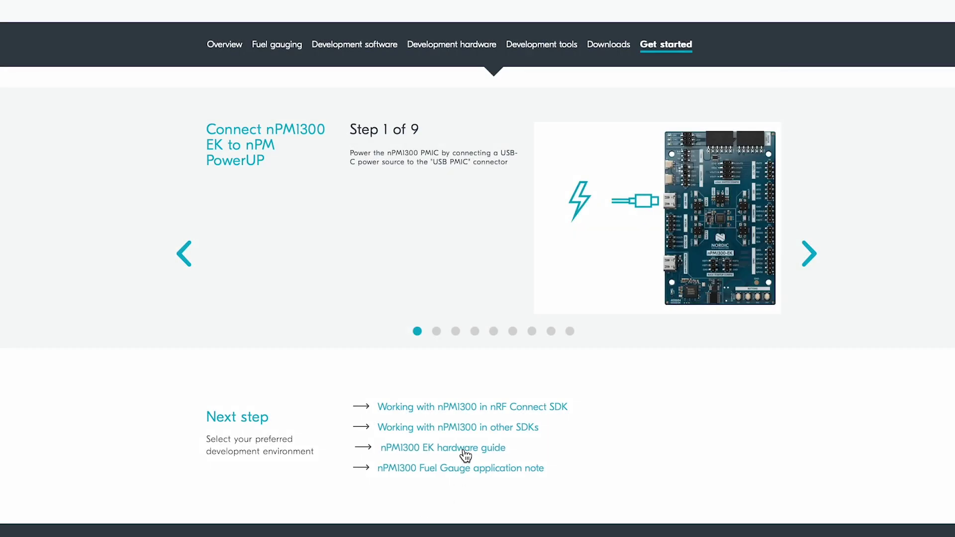
Step: Open the nPM1300 EK hardware guide link in Nordic Infocenter
left_click(465, 456)
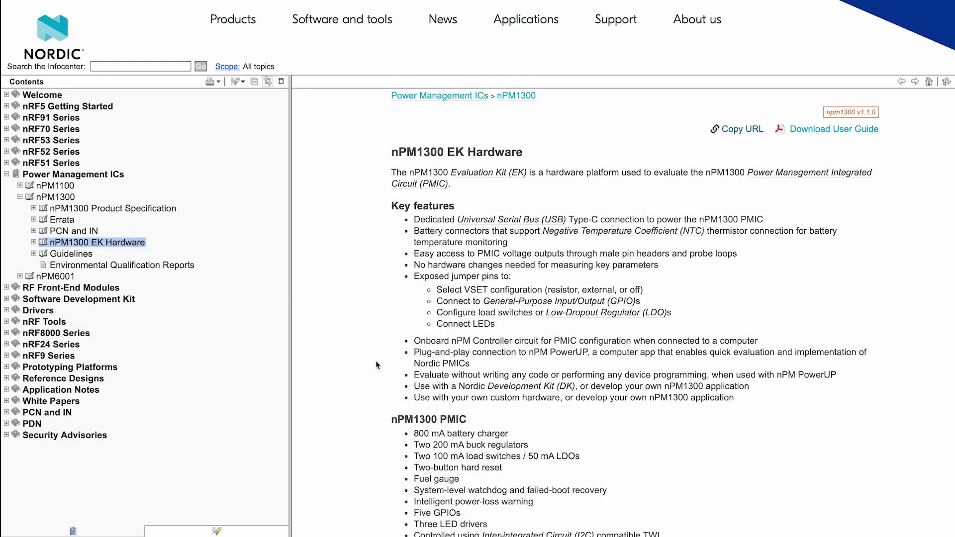
scroll(375, 365, "down", 1)
scroll(375, 364, "down", 1)
scroll(375, 365, "down", 1)
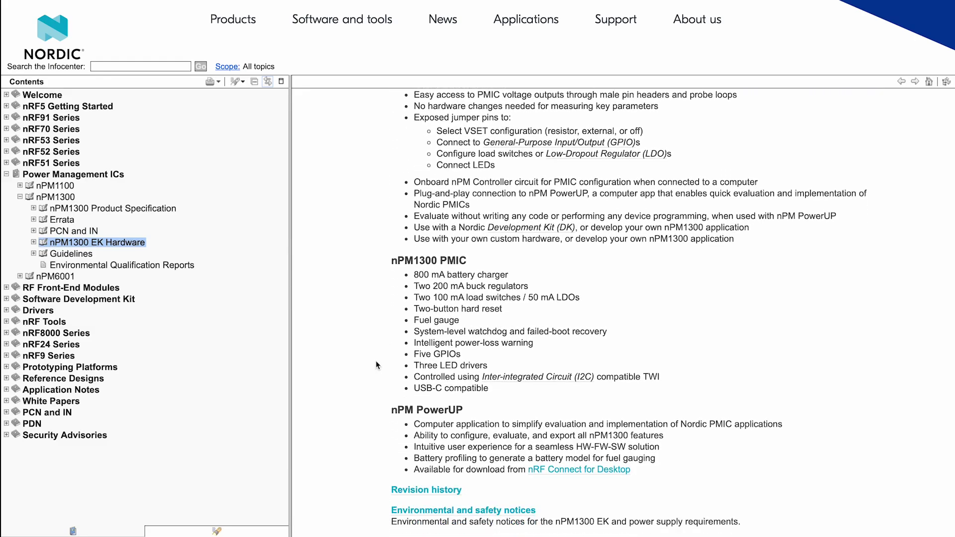
scroll(375, 364, "down", 1)
scroll(376, 364, "down", 1)
scroll(376, 365, "down", 2)
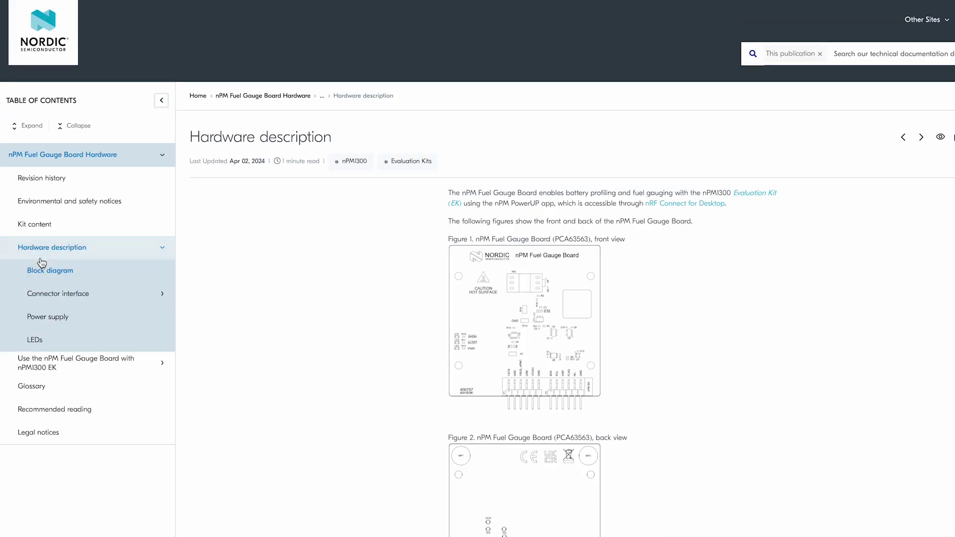
Step: Go via the Block diagram page to the Connector interface page under Hardware description
left_click(38, 266)
left_click(91, 294)
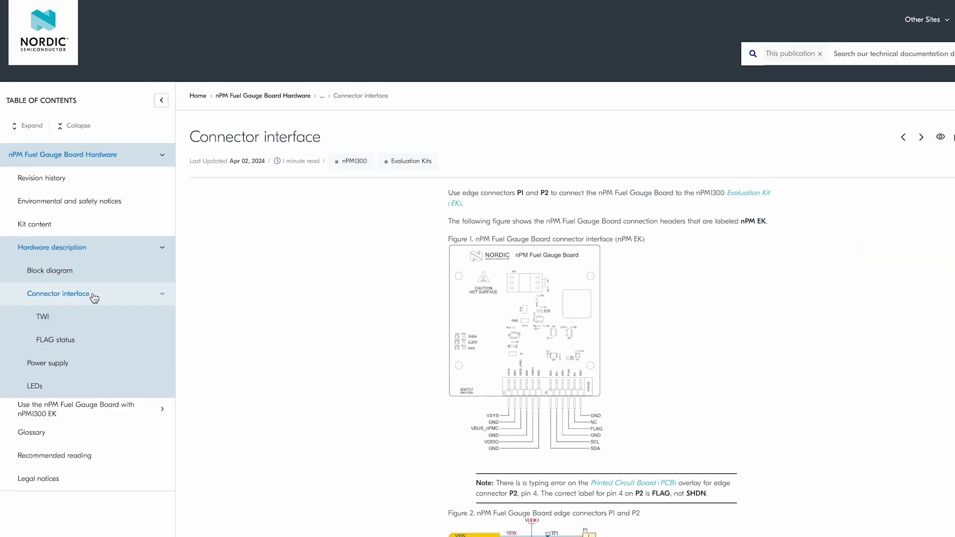